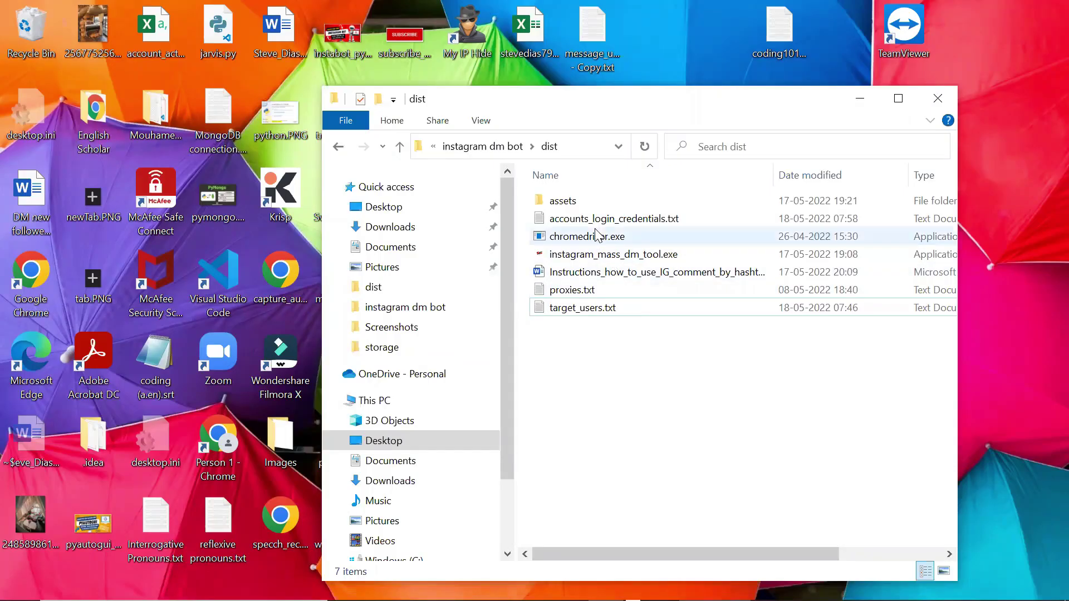
Enter two account username:password lines into accounts_login_credentials.txt in Notepad, then save and close it.
double_click(618, 221)
text(stevegen1907:mypassword)
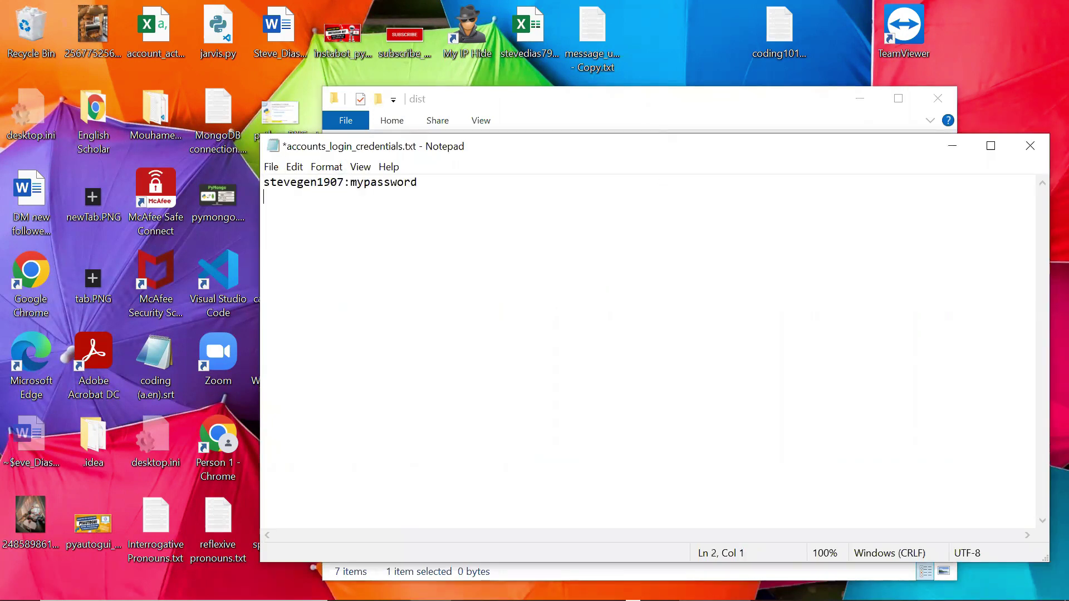
text(coding101withsteve:mypassword)
key(ctrl+s)
click(1030, 146)
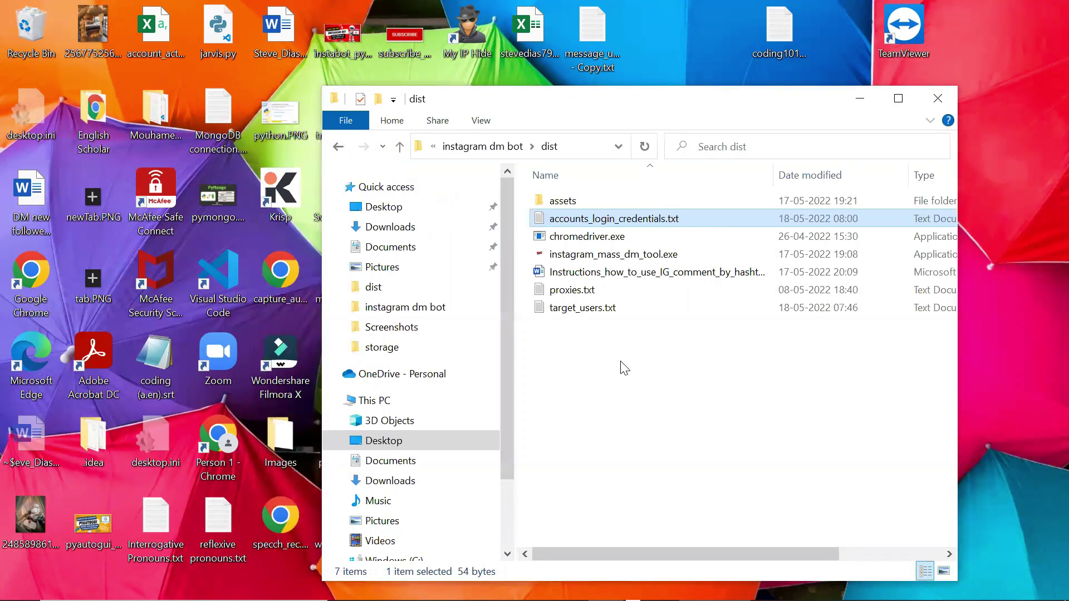
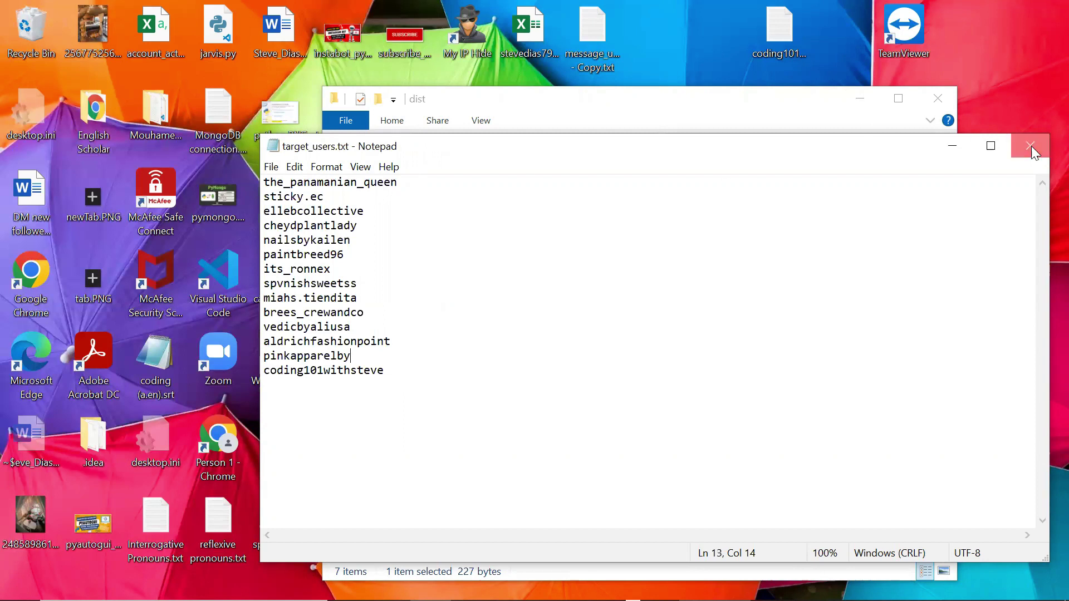
Close the target users list and launch instagram_mass_dm_tool.exe from the dist folder.
click(1031, 146)
click(675, 362)
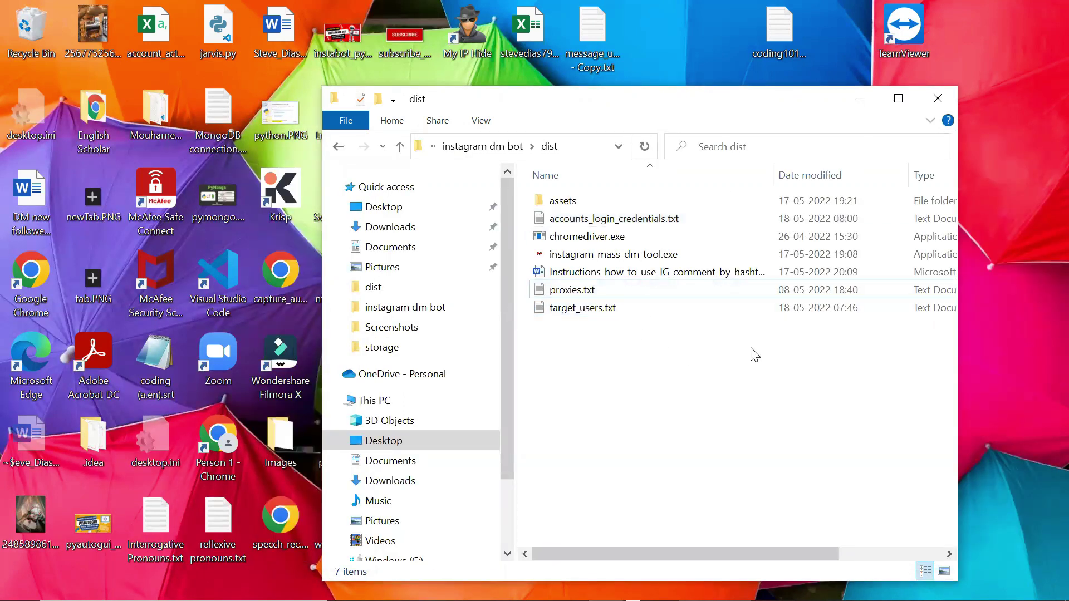
double_click(626, 256)
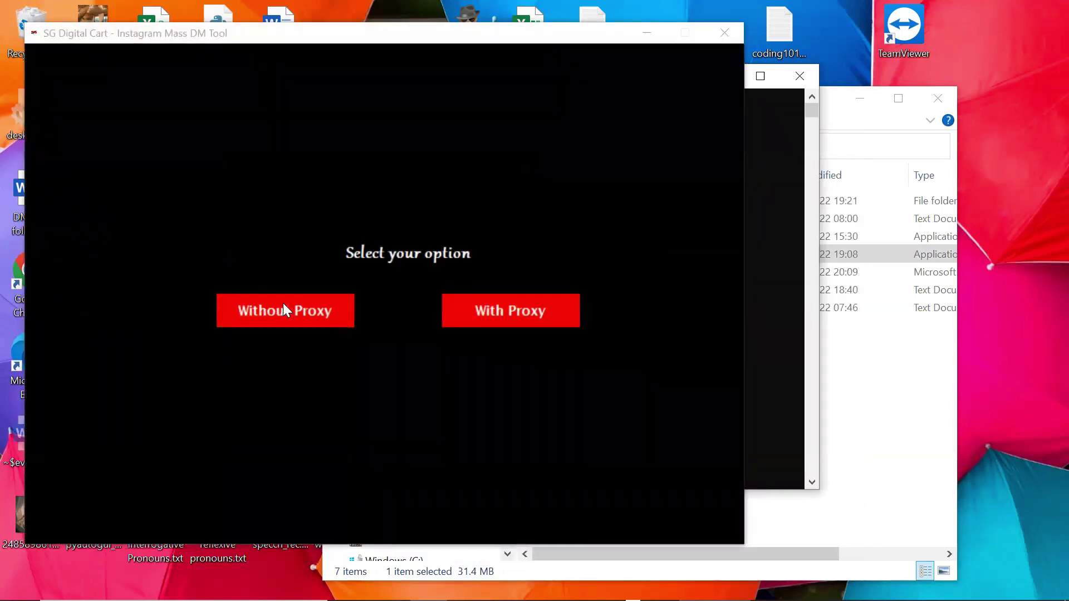
Choose Without Proxy and paste the Instagram post link into the Post URL field.
click(290, 314)
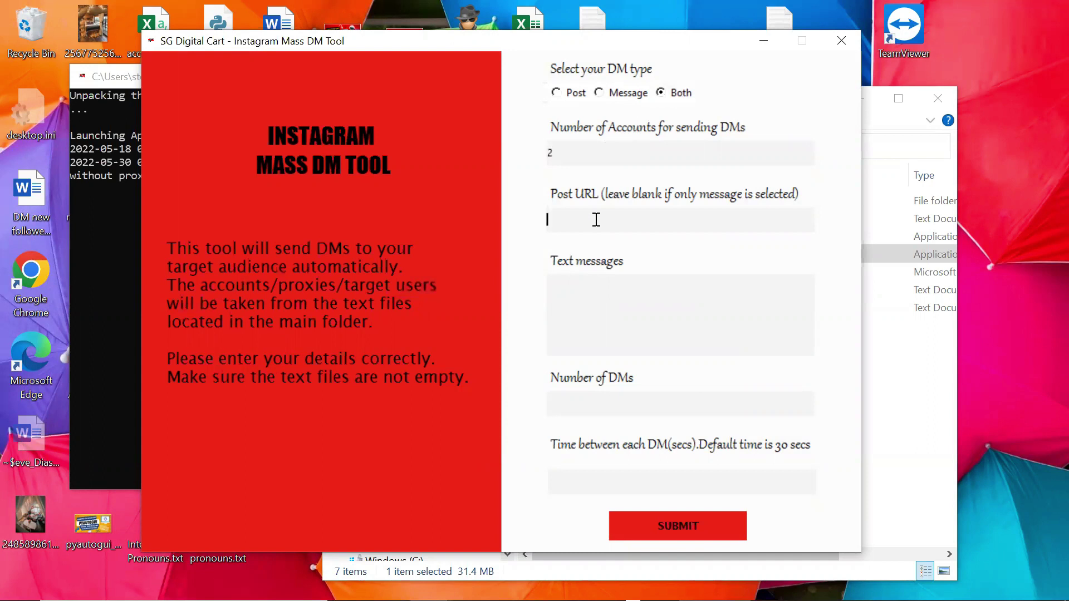
click(554, 584)
click(104, 53)
key(ctrl+c)
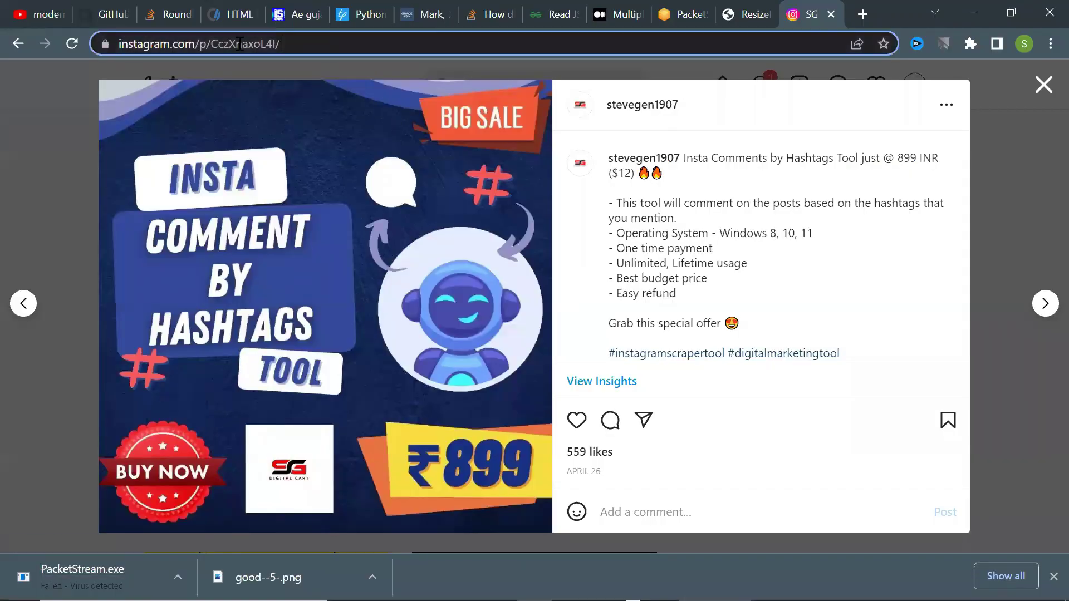
click(430, 584)
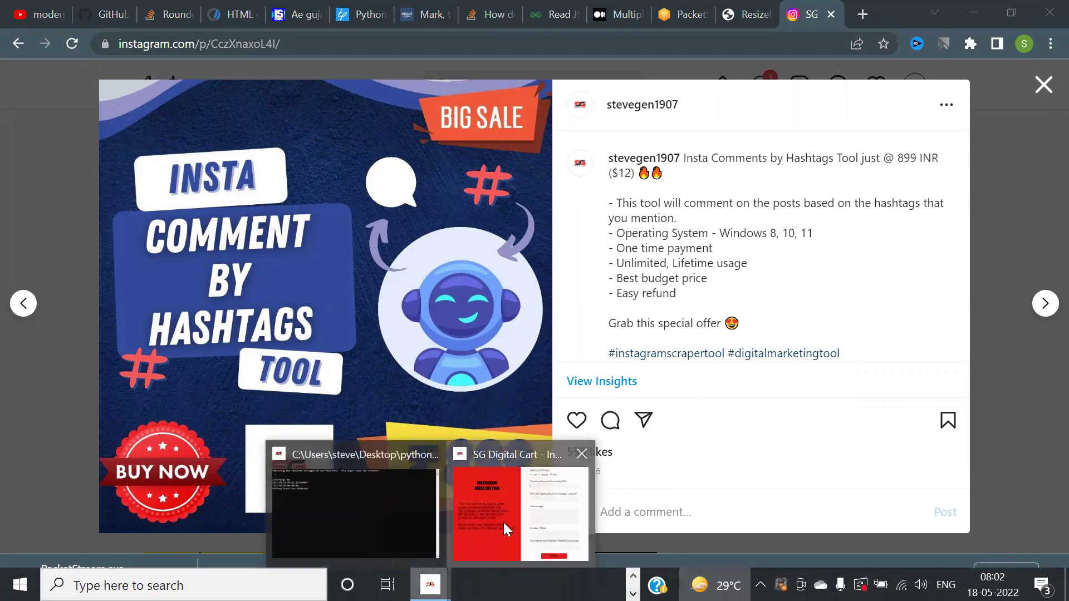
key(ctrl+v)
Copy the marketing message paragraphs from the Word document into the Text messages box.
click(616, 282)
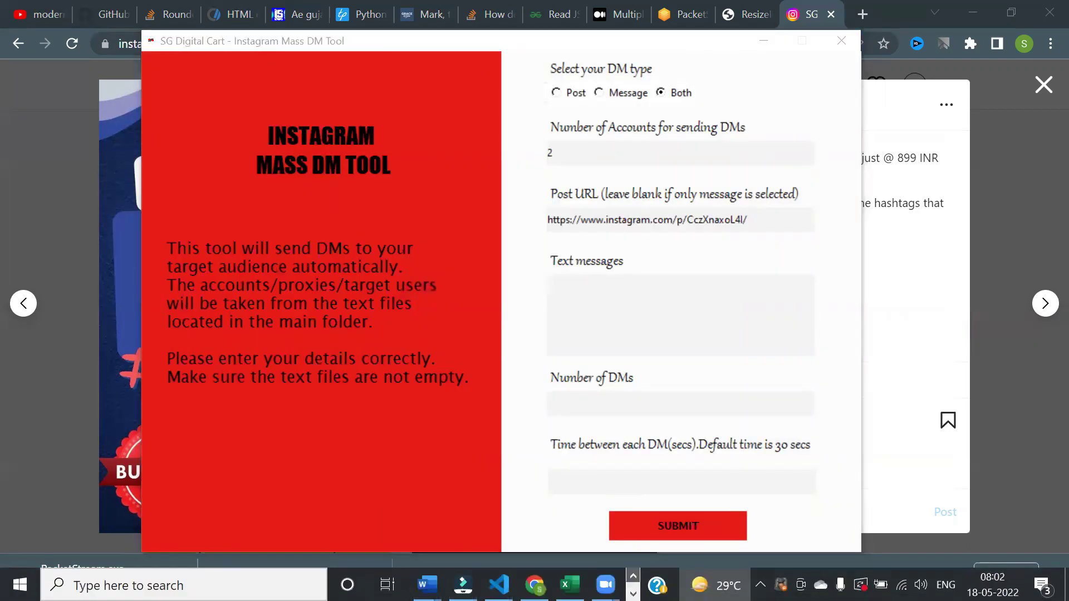
click(427, 585)
drag(301, 291, 689, 394)
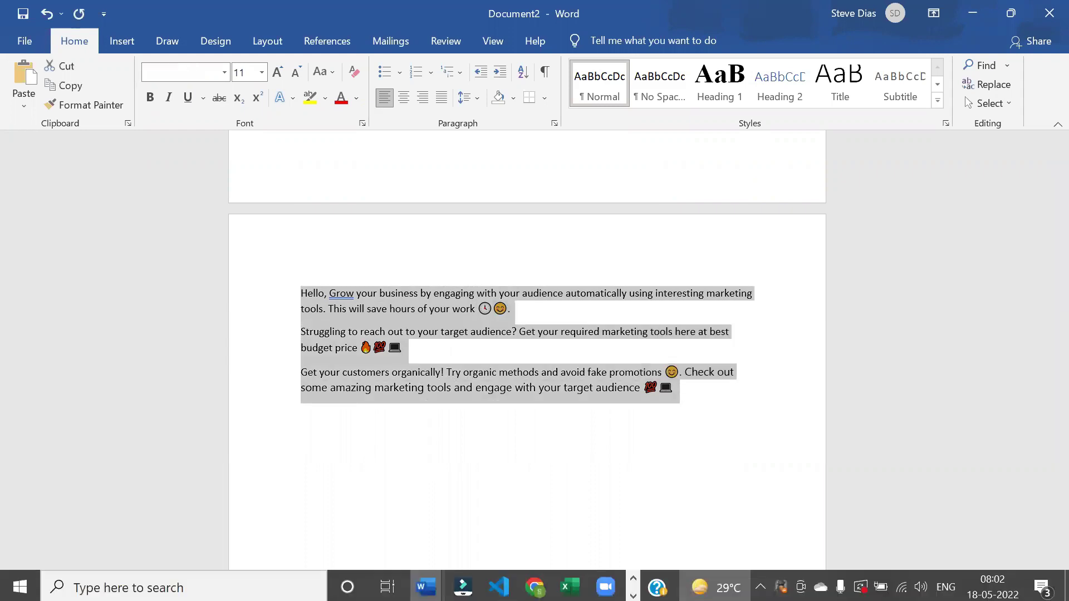
click(462, 585)
click(534, 501)
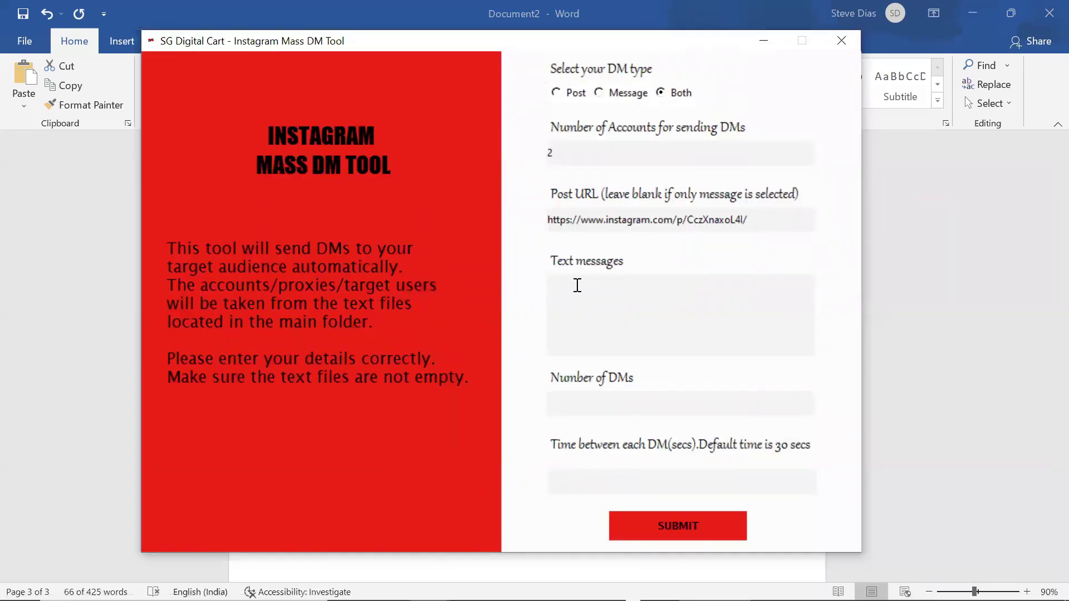
click(577, 285)
key(ctrl+v)
scroll(735, 321, down, 5)
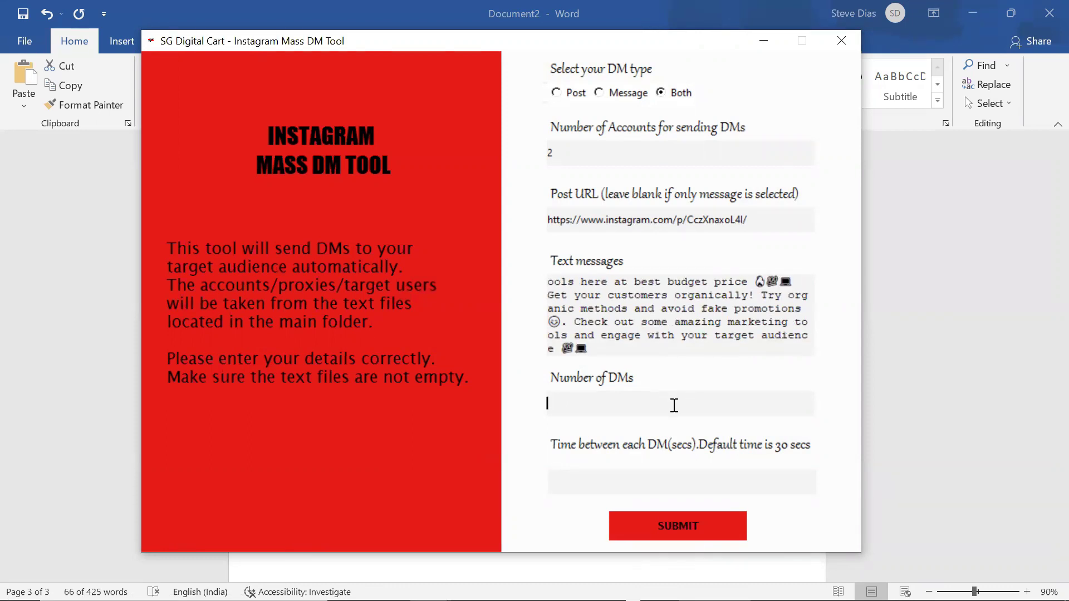
click(631, 478)
Submit the form and watch the console log until 10 DMs are reported sent.
click(675, 532)
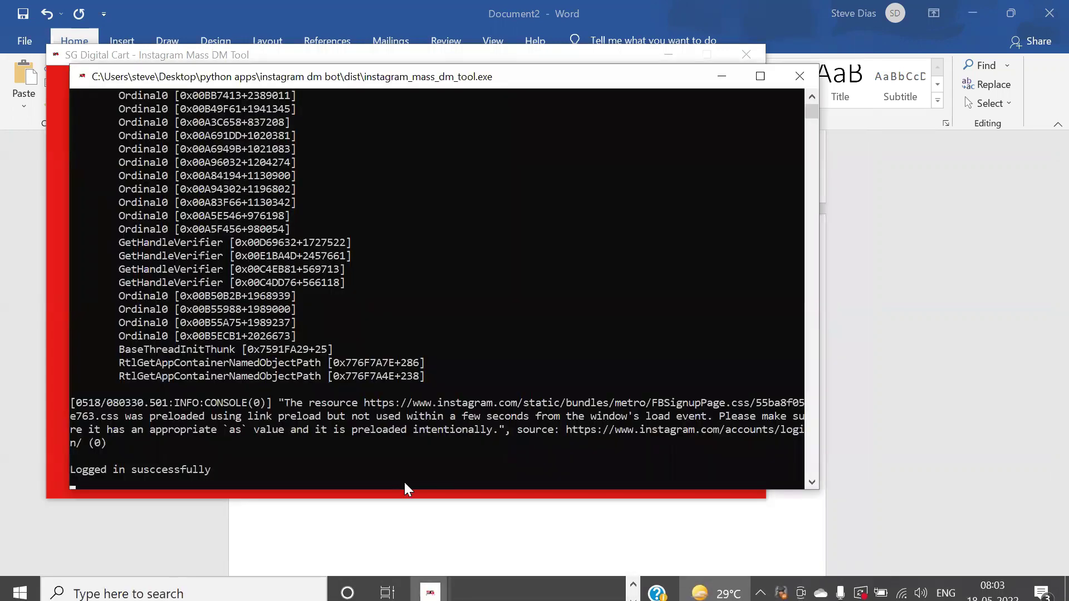
drag(282, 71, 610, 94)
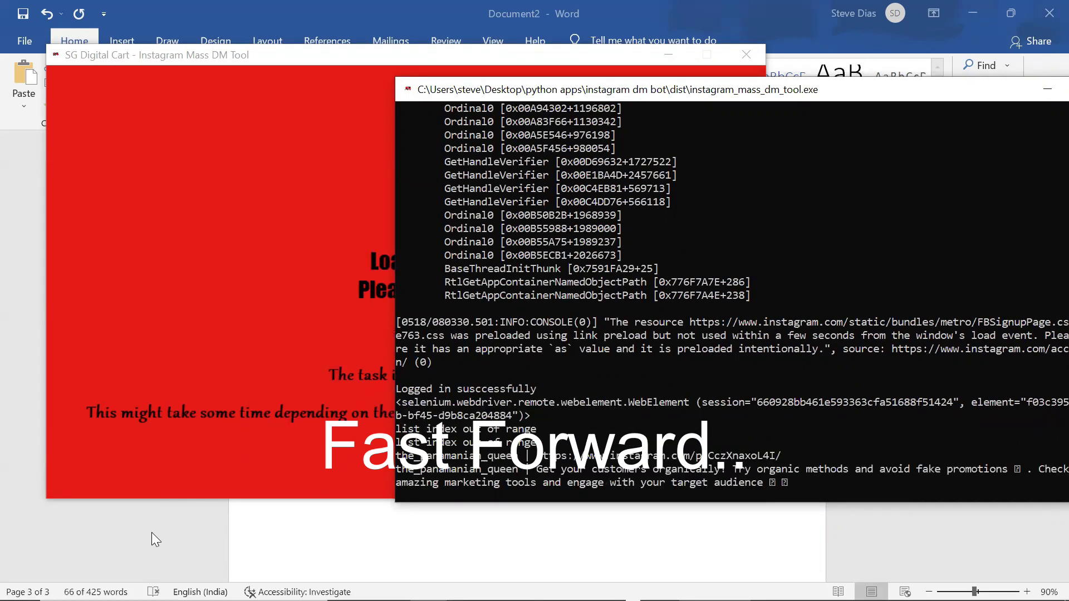
drag(838, 89, 758, 117)
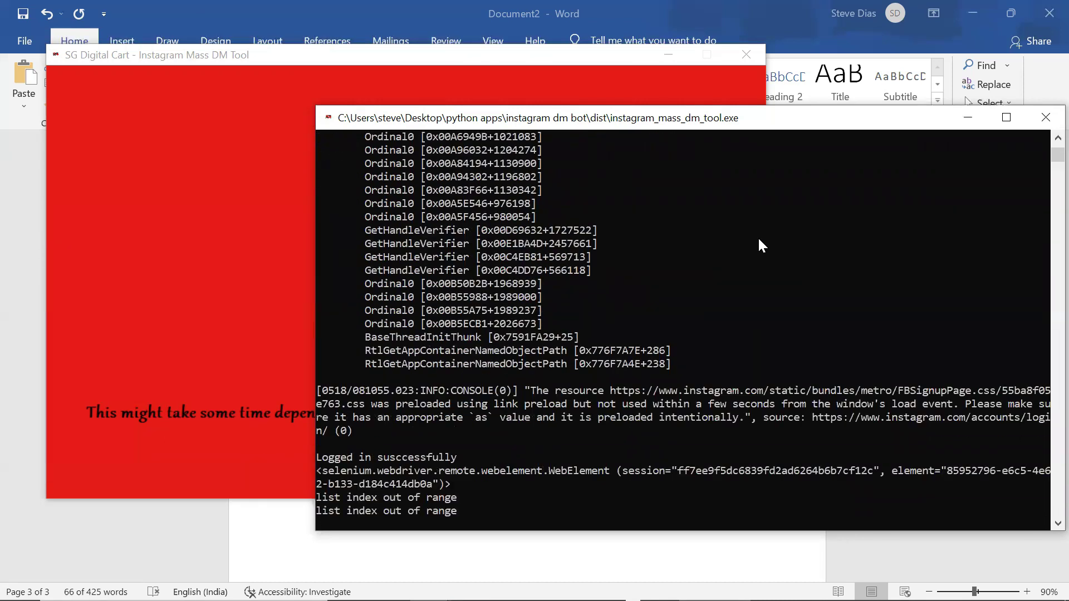
click(758, 236)
right_click(606, 406)
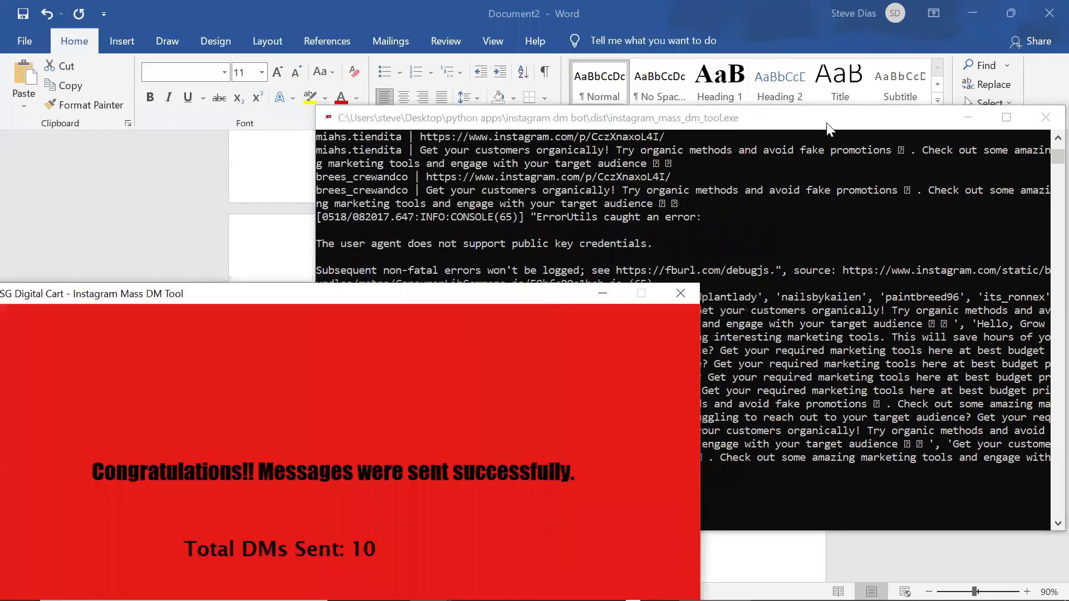
Check five recipients' Instagram conversations for the post and message, then open the account menu.
click(396, 293)
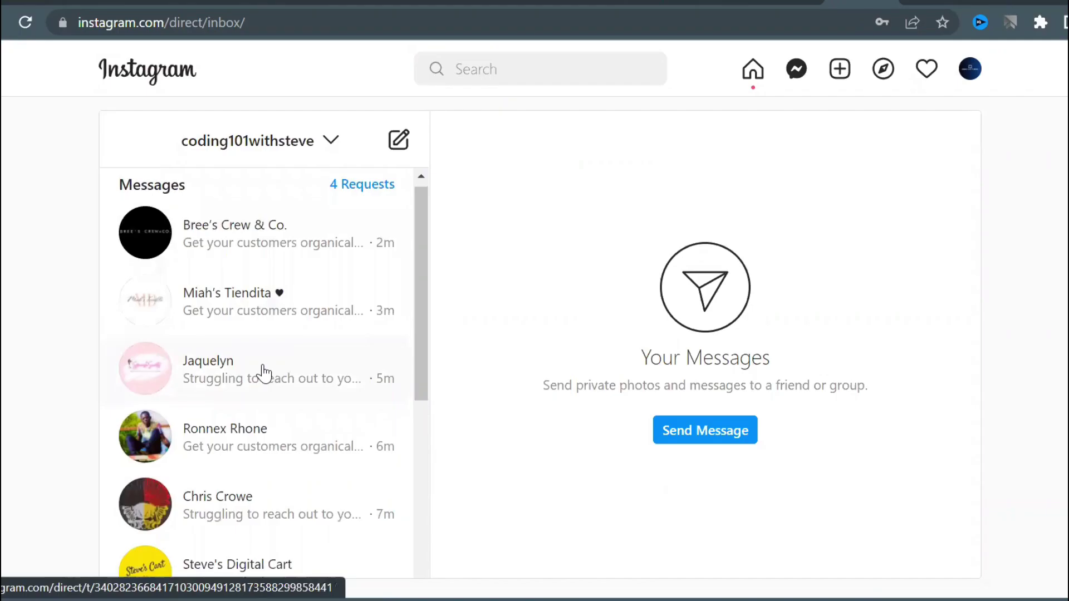
click(263, 512)
click(277, 450)
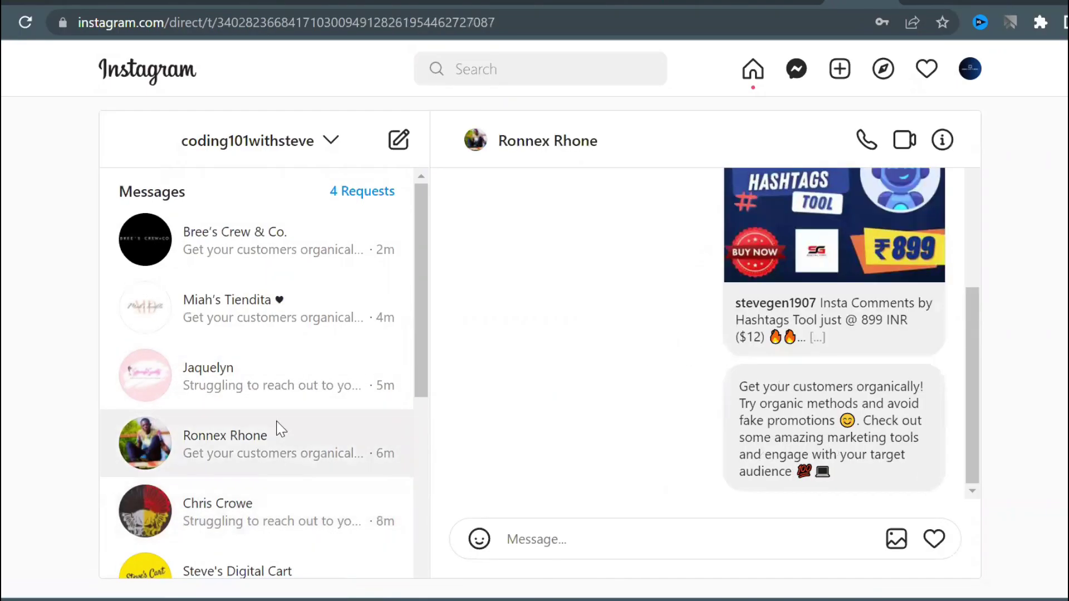
click(277, 389)
click(286, 306)
click(286, 258)
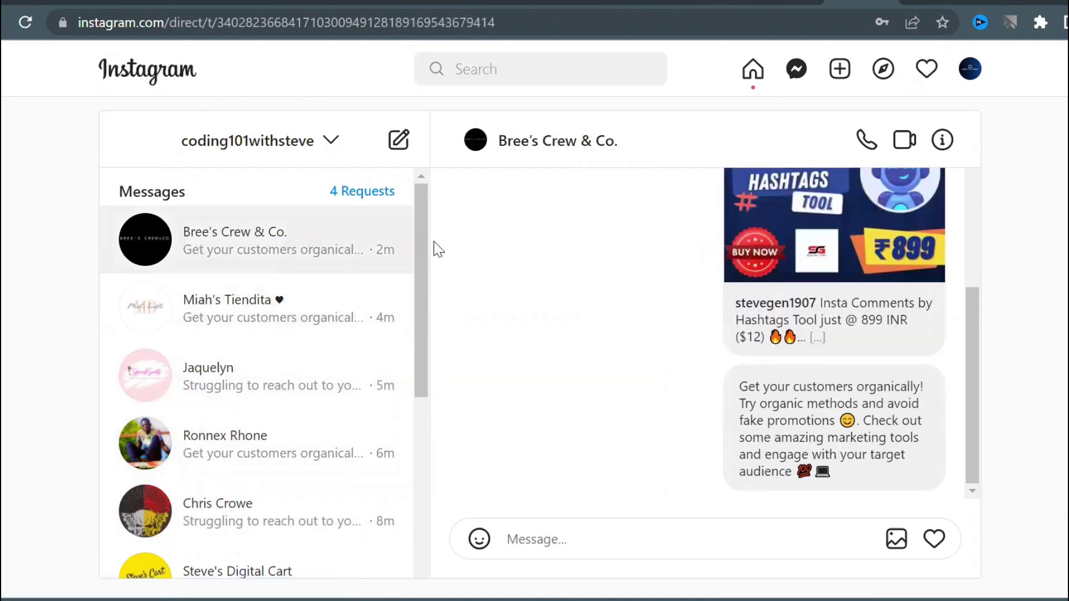
click(970, 70)
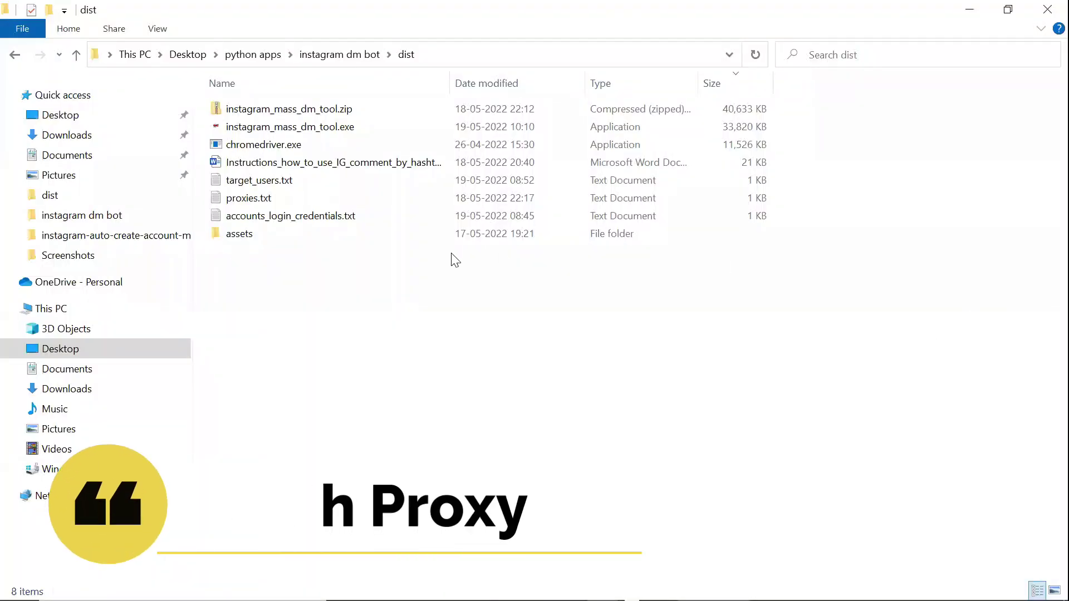
Delete the first proxy line in proxies.txt and relaunch instagram_mass_dm_tool.exe.
double_click(282, 200)
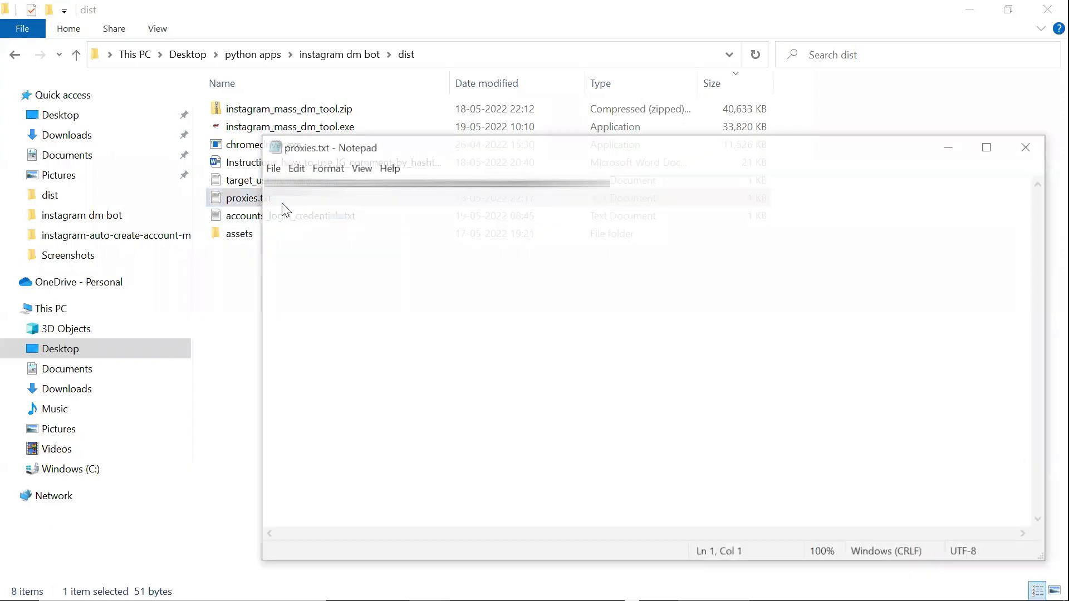
drag(621, 178, 234, 199)
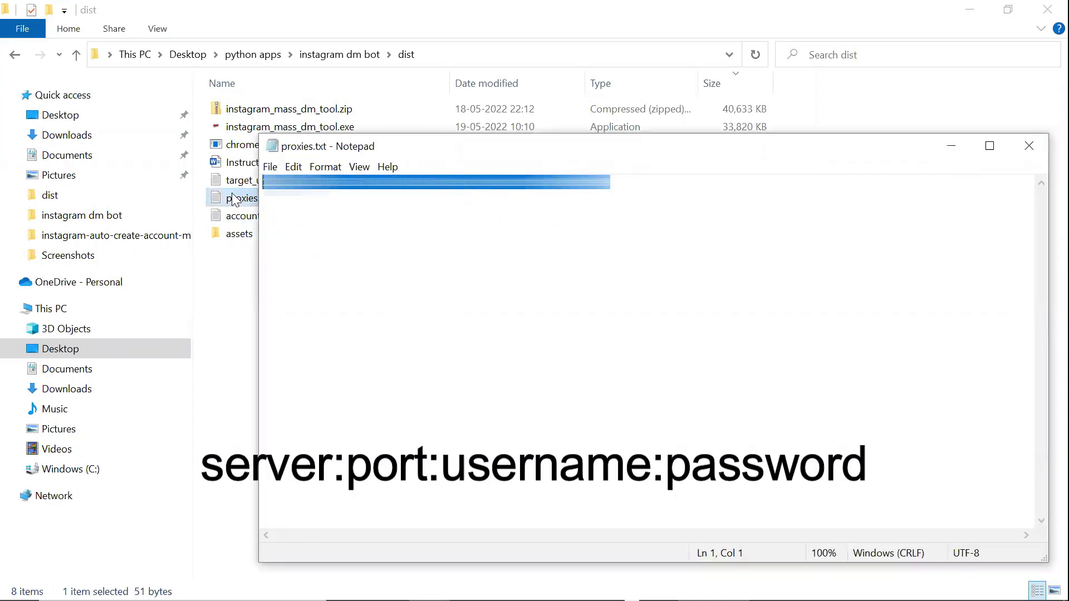
key(Delete)
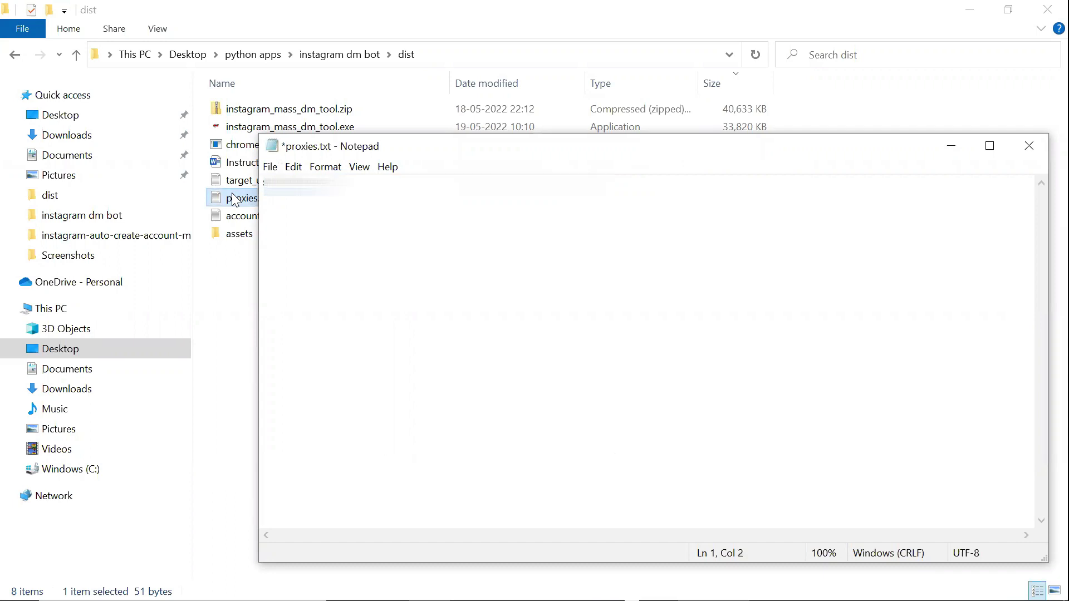
click(240, 268)
double_click(290, 127)
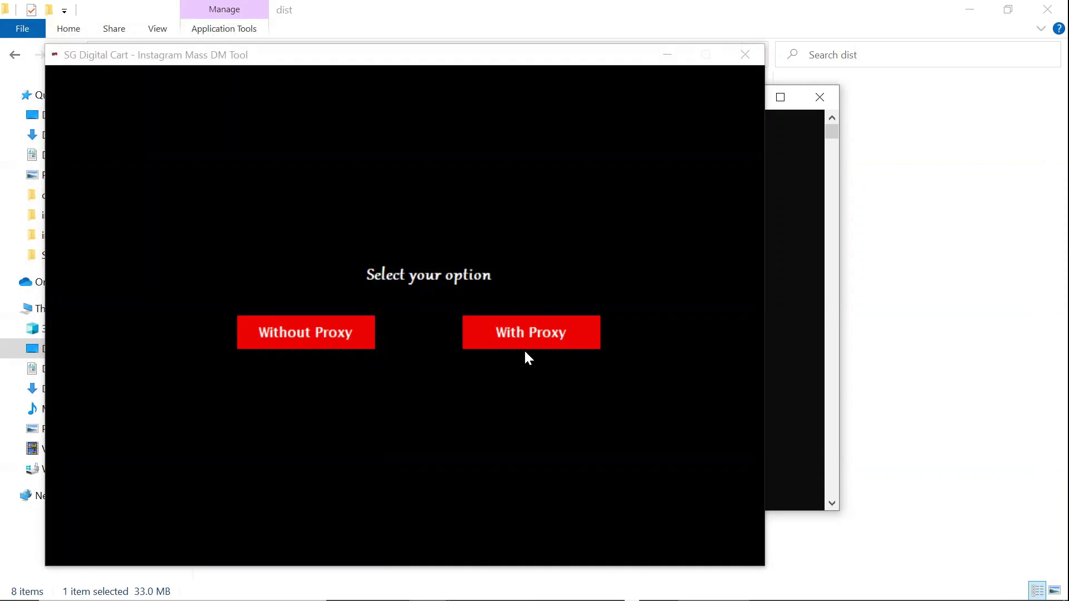
Choose With Proxy, send Both post and message, with 1 proxy and 2 accounts per proxy.
click(554, 336)
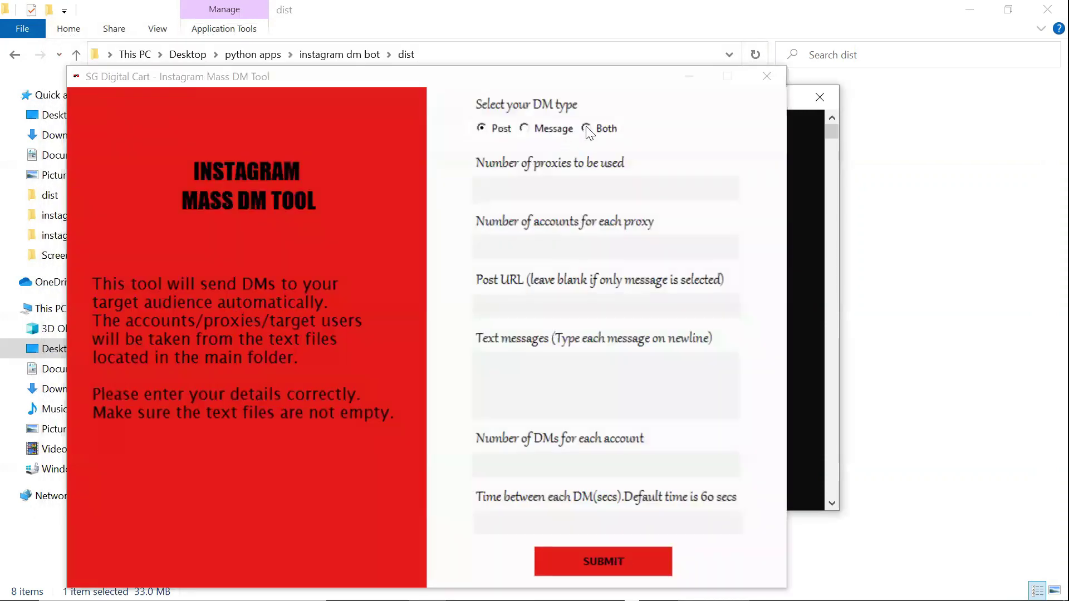
click(589, 129)
click(554, 186)
click(555, 249)
text(2)
Copy the Instagram post URL from the Word document into the Post URL field.
click(549, 305)
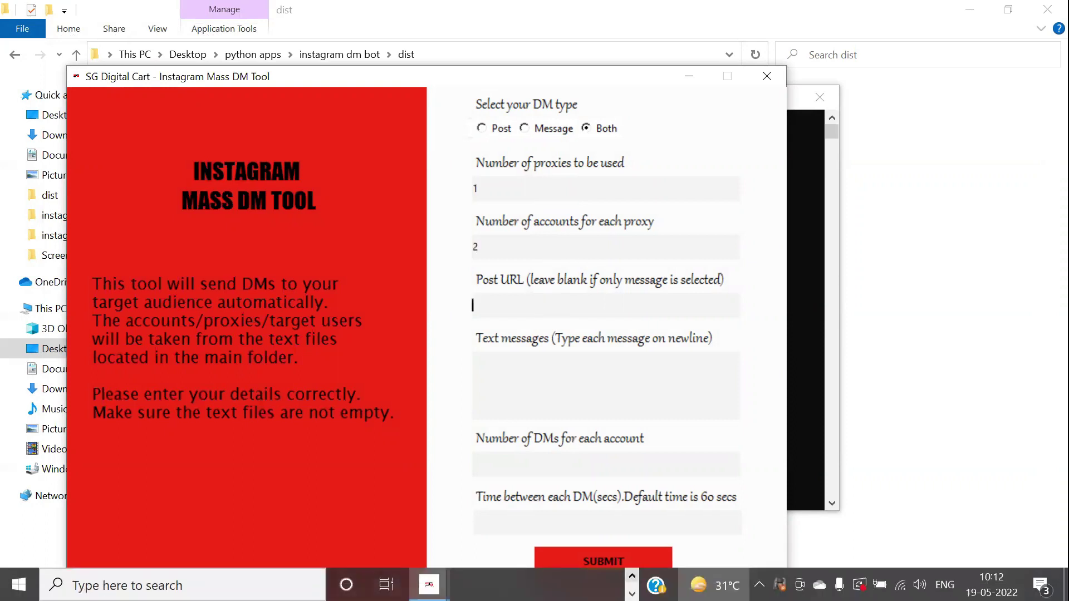
mouse_move(463, 585)
click(542, 526)
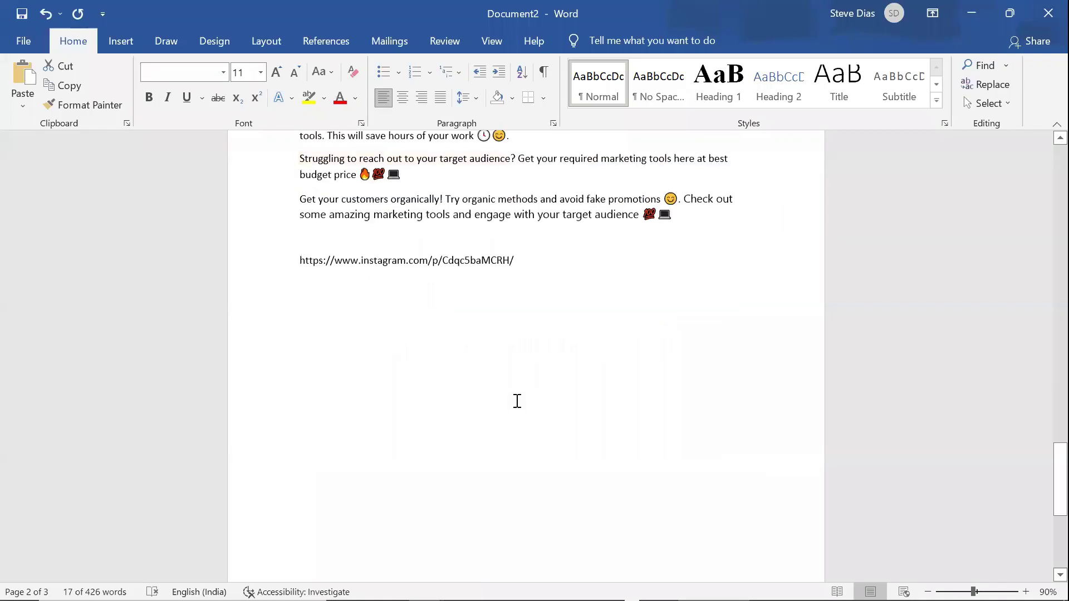
drag(526, 248, 298, 260)
key(ctrl+c)
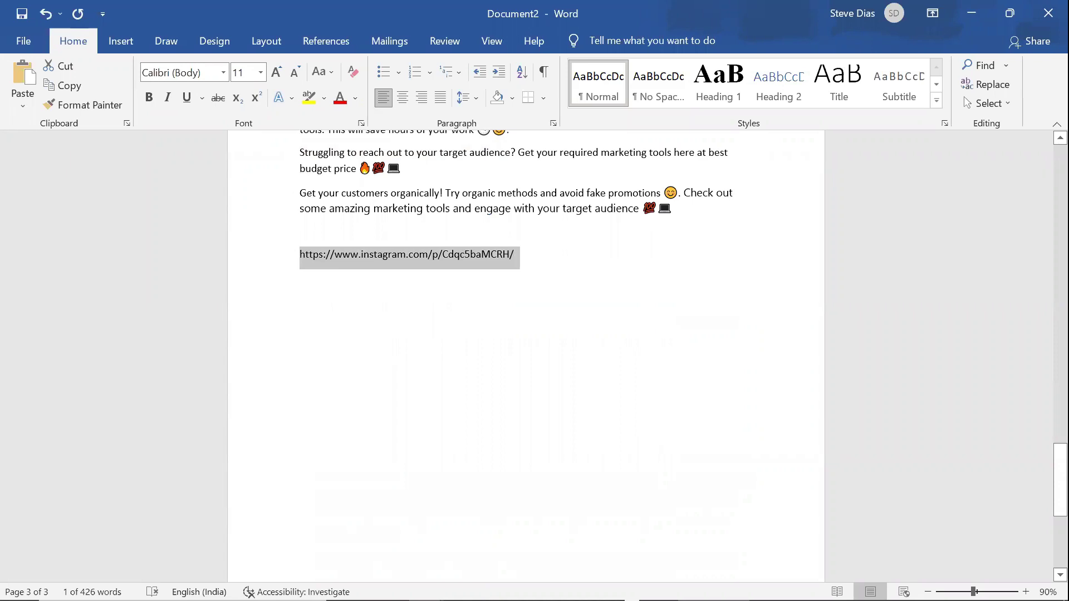
mouse_move(429, 585)
click(523, 501)
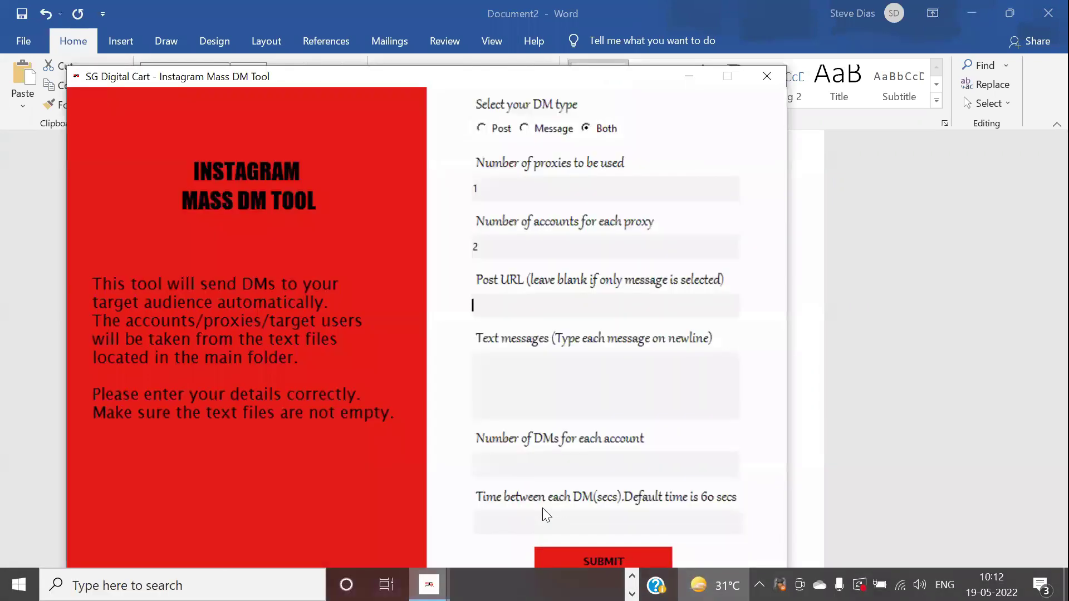
key(ctrl+v)
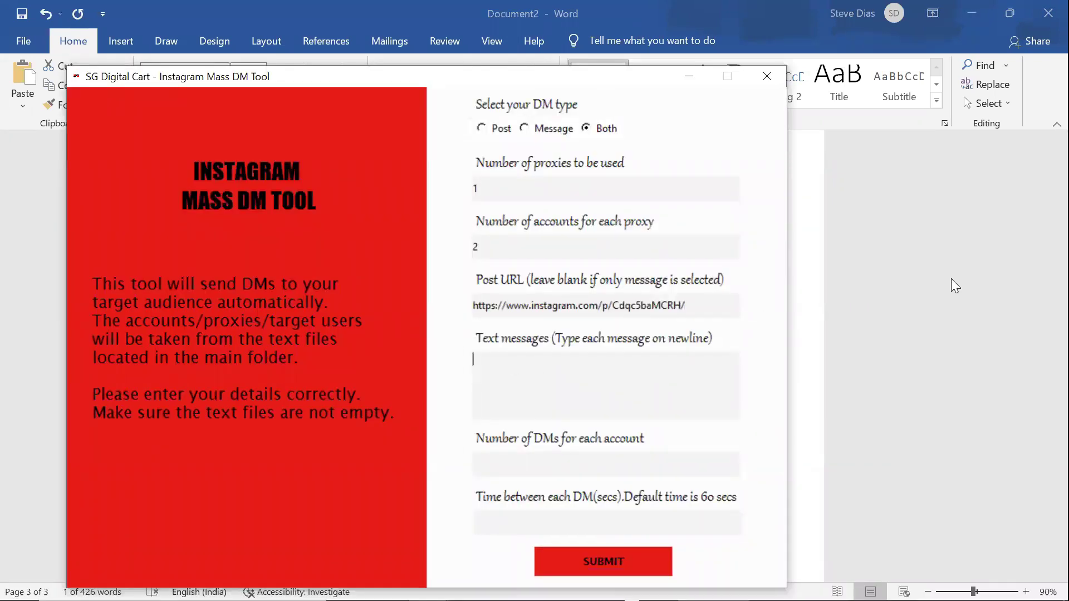
Copy the promotional message text from the Word document into the messages box.
click(951, 279)
scroll(433, 210, up, 1)
drag(295, 234, 693, 346)
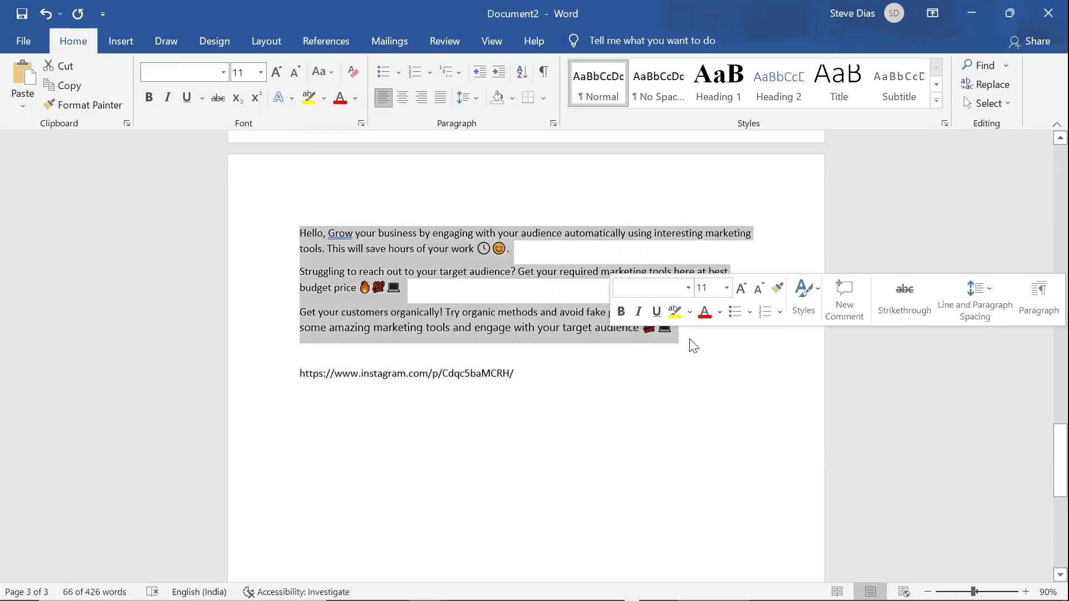
click(429, 585)
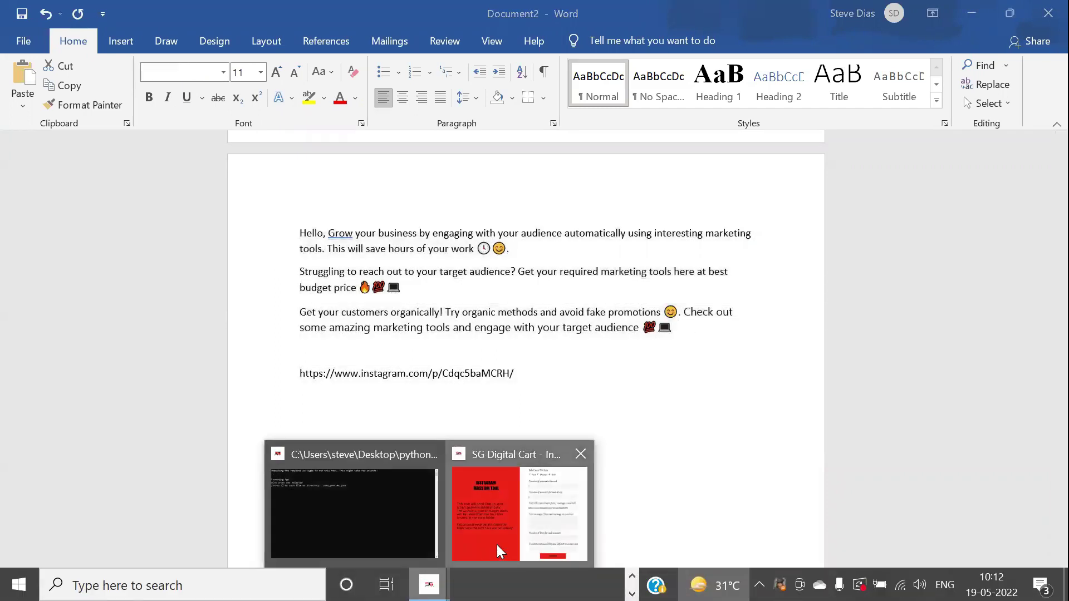
click(500, 551)
key(ctrl+v)
scroll(534, 375, down, 2)
scroll(533, 374, up, 1)
Set 4 DMs per account with a 2-second delay and submit the form.
click(536, 456)
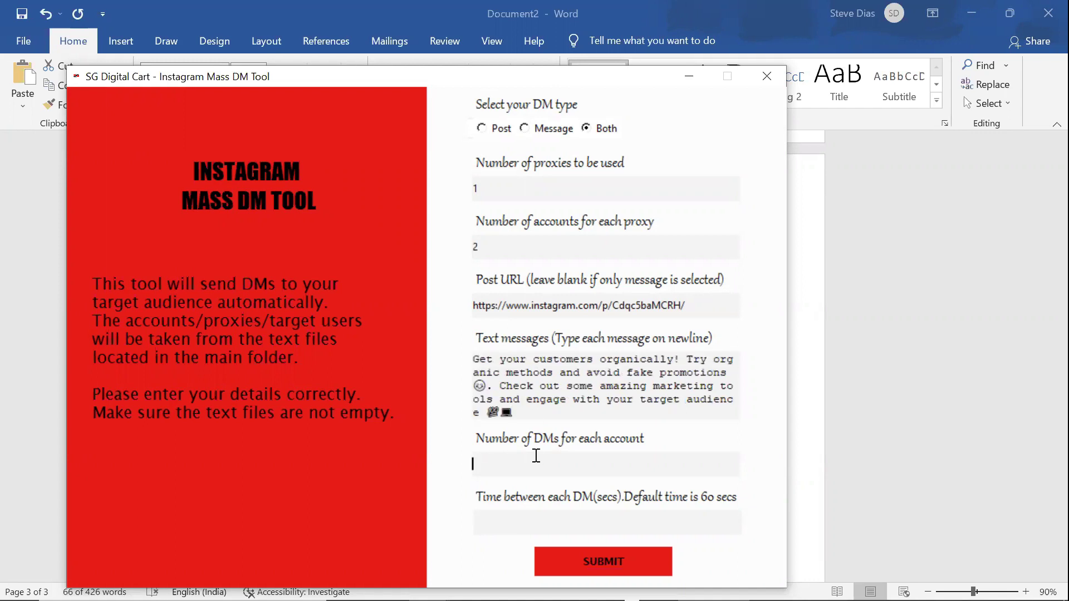
click(516, 531)
click(538, 555)
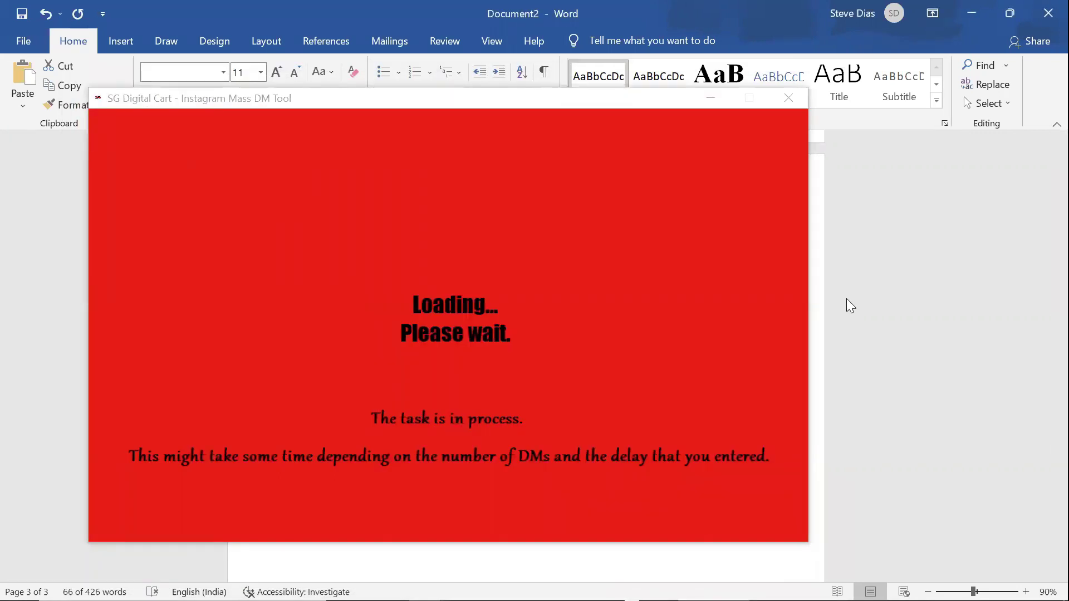
Bring the console log forward and wait for 'Messages were sent successfully, Total DMs Sent: 8'.
mouse_move(430, 589)
click(341, 501)
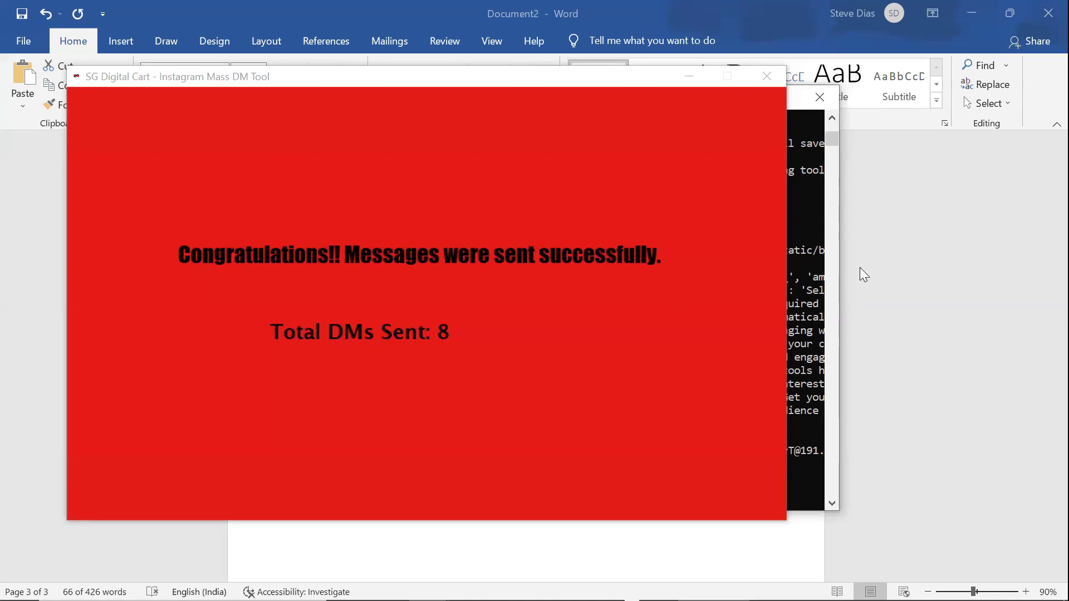
Open messages_sent_users.txt from the dist folder, check the 8 usernames, and close it.
mouse_move(611, 584)
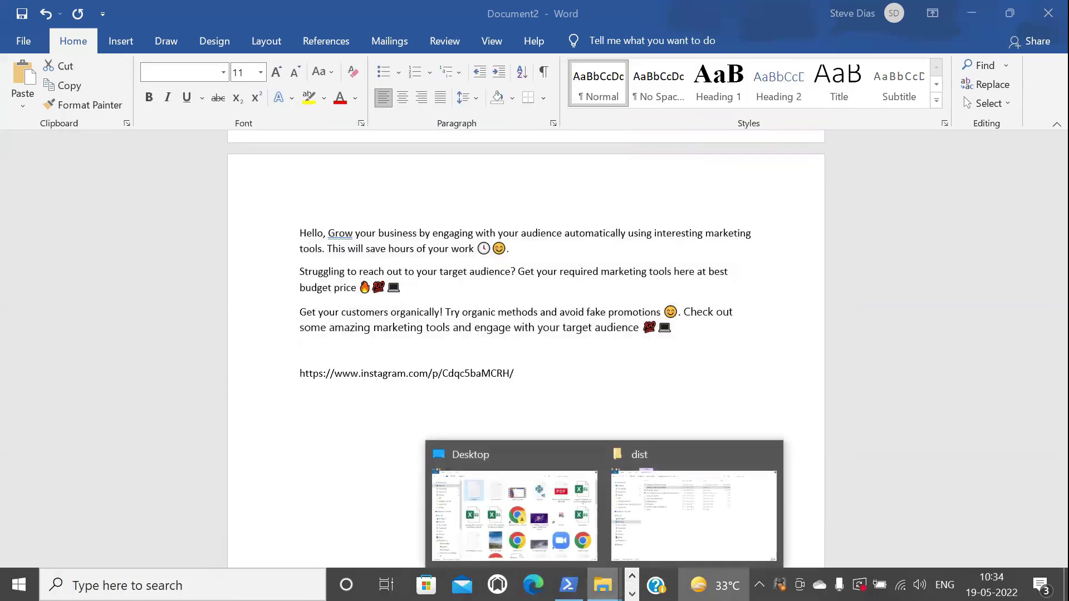
click(696, 508)
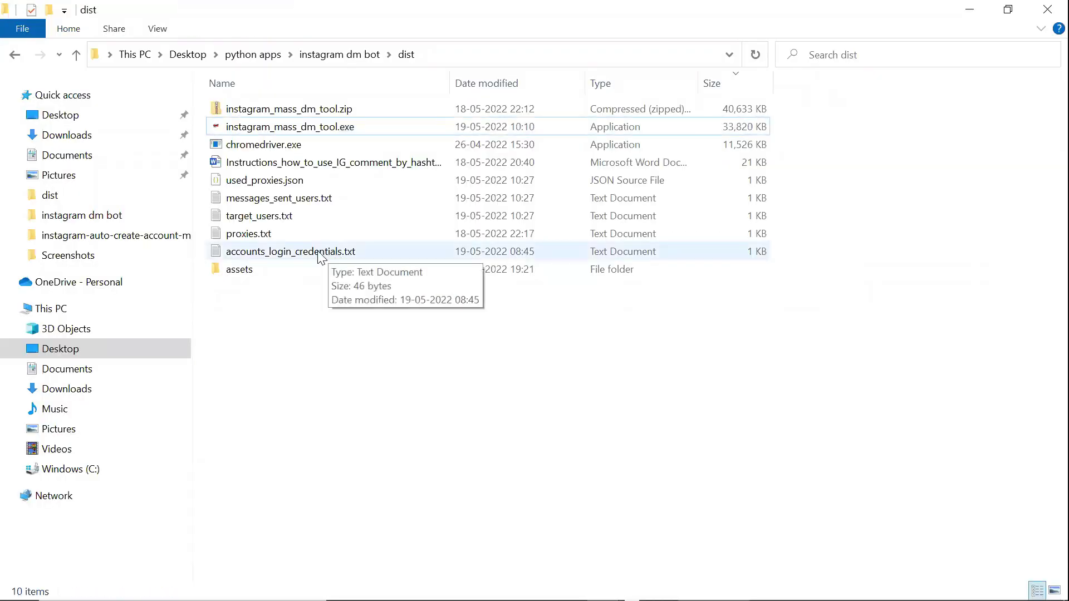
double_click(315, 196)
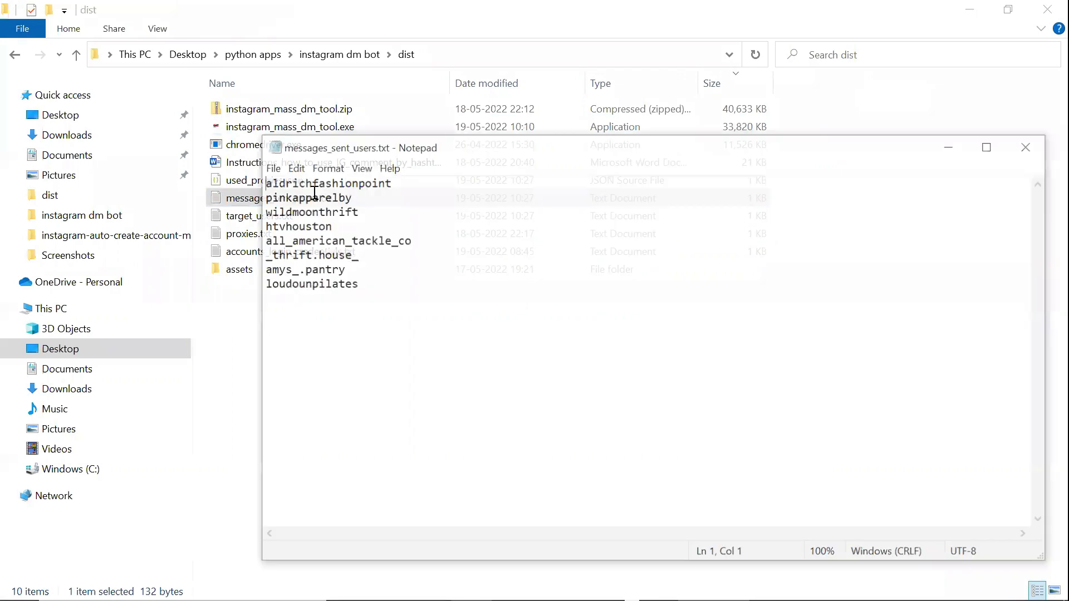
click(1027, 154)
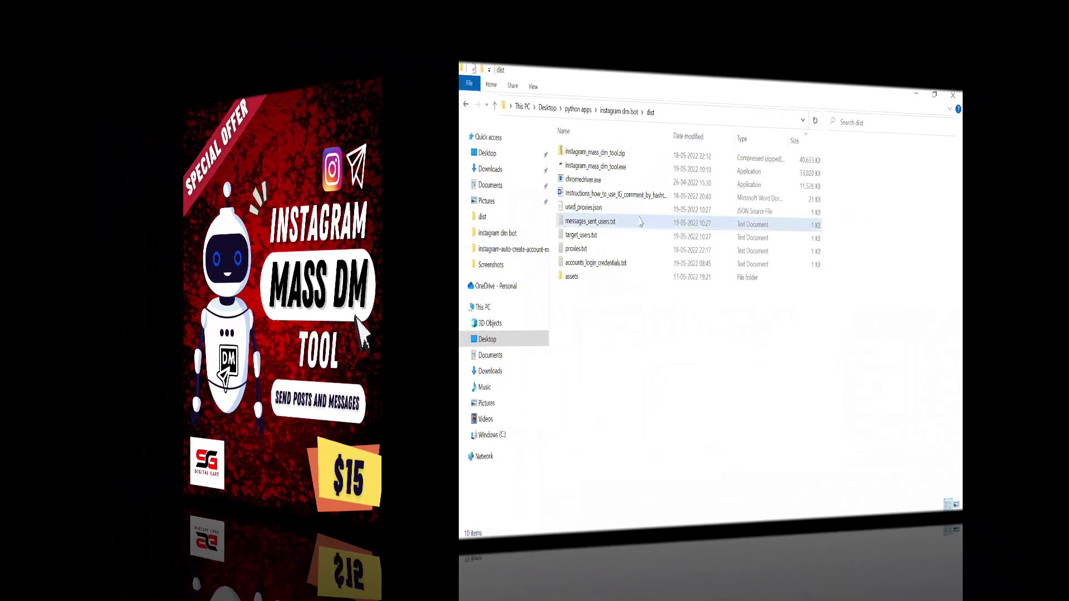